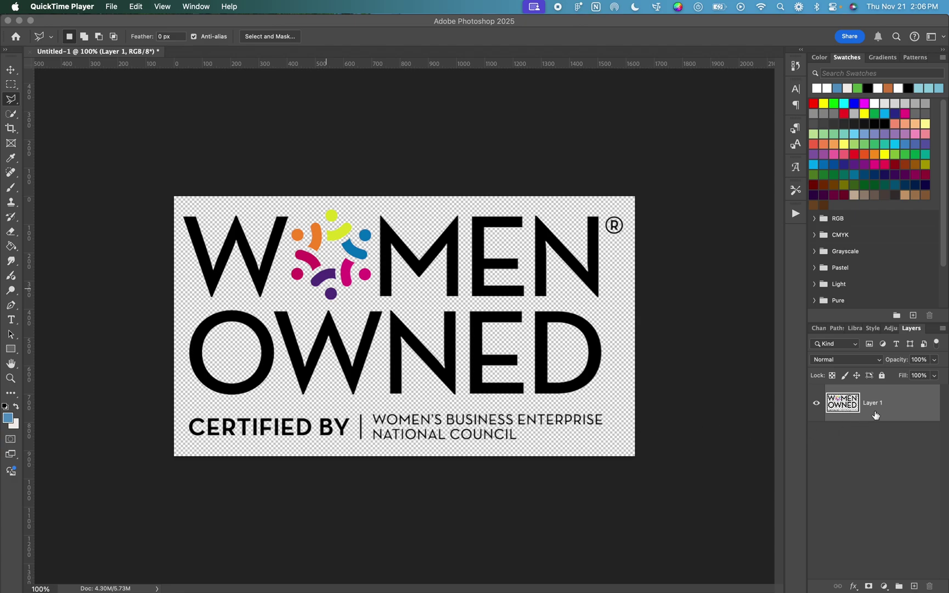
# Duplicate Layer 1 to create Layer 1 copy.
pyautogui.rightClick(901, 401)
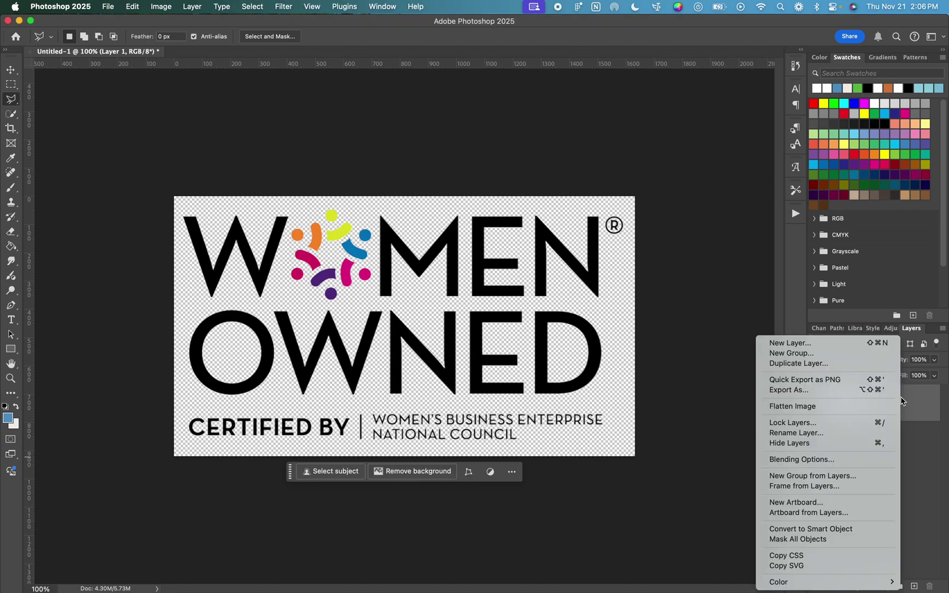
pyautogui.click(806, 363)
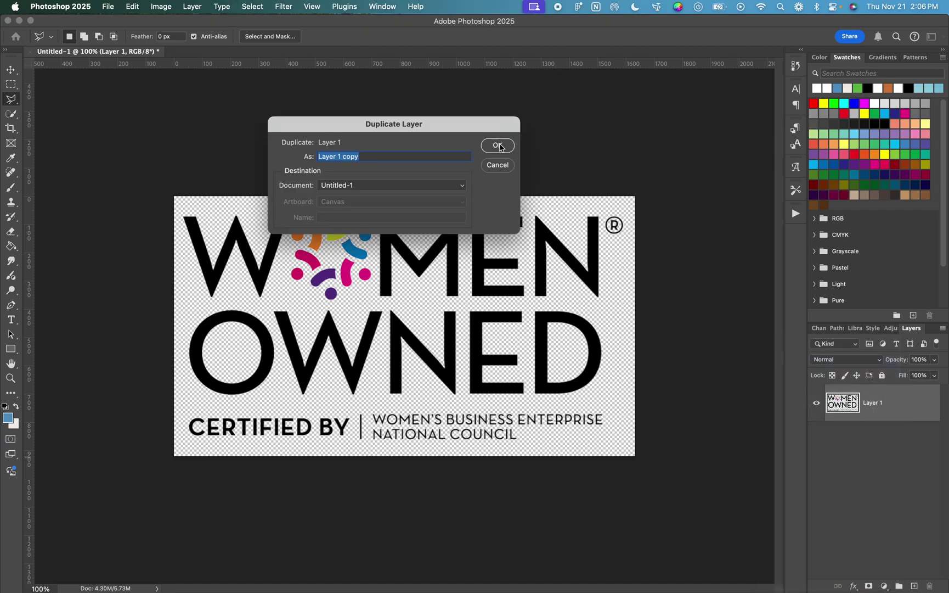
pyautogui.click(499, 147)
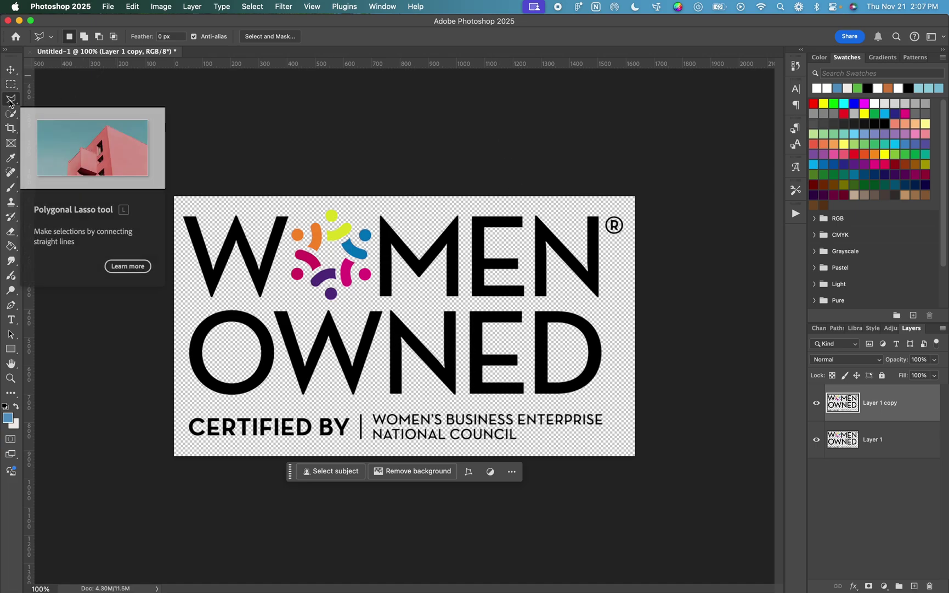
# Draw a Polygonal Lasso selection around the logo, stepping around the O symbol.
pyautogui.click(174, 195)
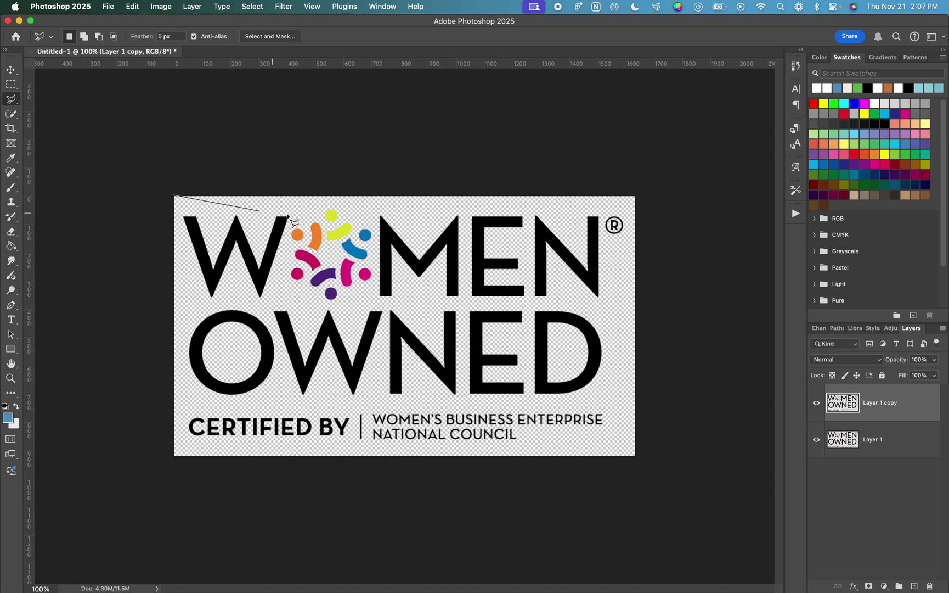
pyautogui.click(304, 196)
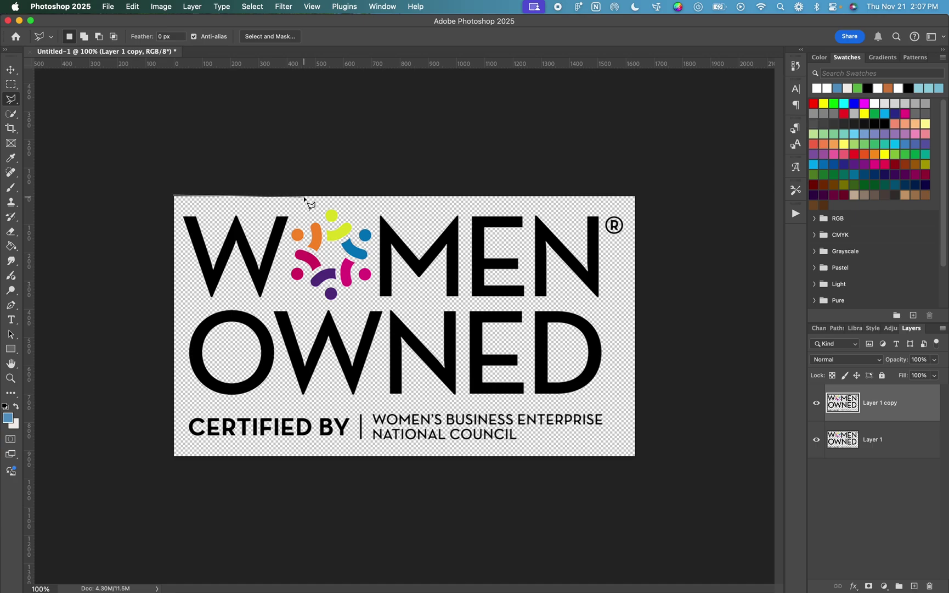
pyautogui.click(269, 302)
pyautogui.click(376, 302)
pyautogui.click(376, 205)
pyautogui.click(626, 209)
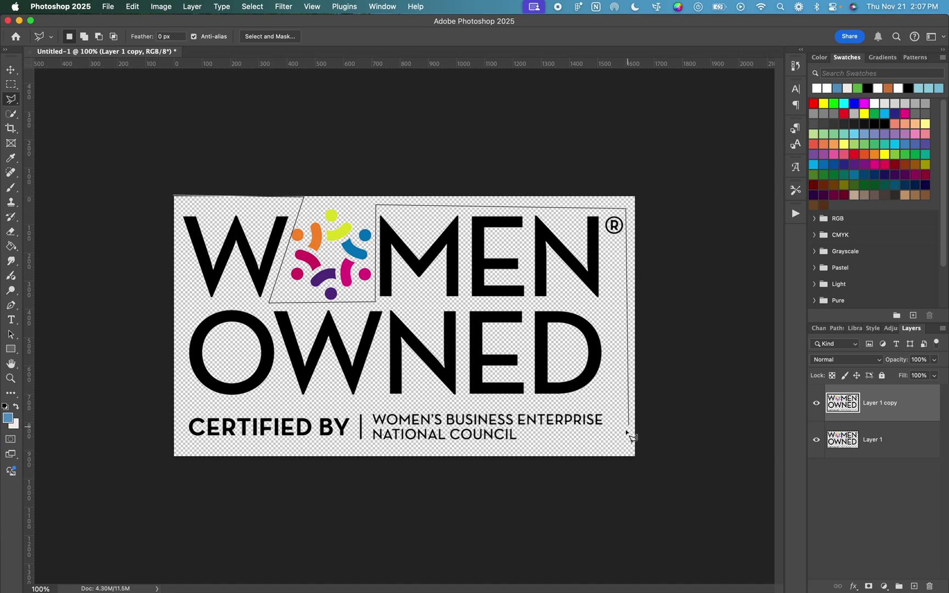
pyautogui.click(625, 447)
pyautogui.click(183, 448)
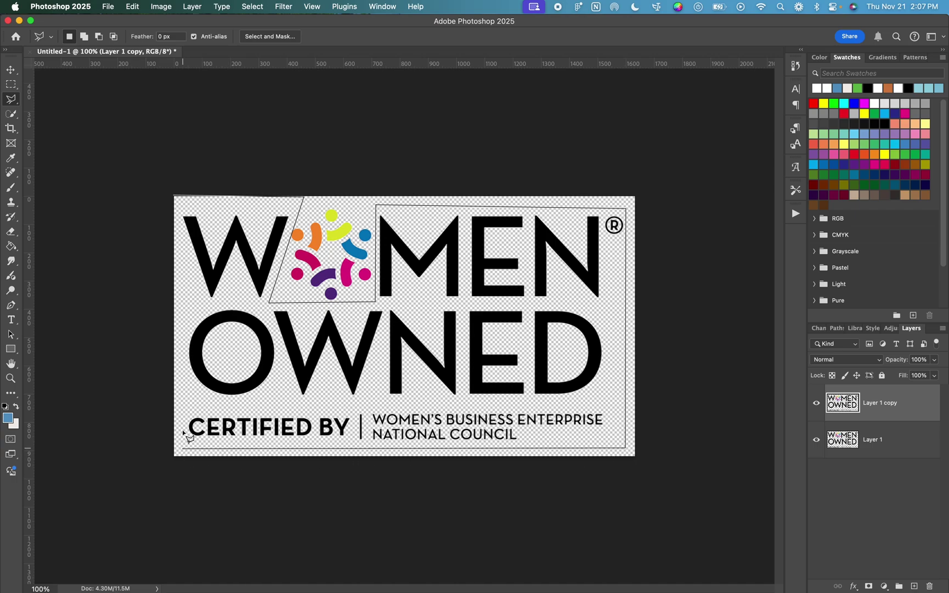
pyautogui.doubleClick(177, 211)
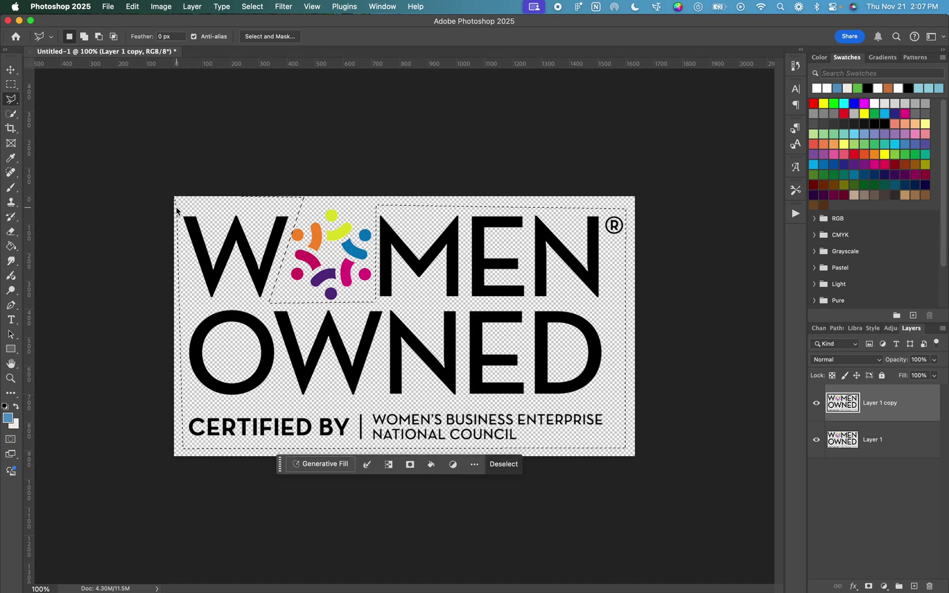
# Subtract the remaining O symbol area from the selection.
pyautogui.keyDown('alt'); pyautogui.click(302, 222); pyautogui.keyUp('alt')
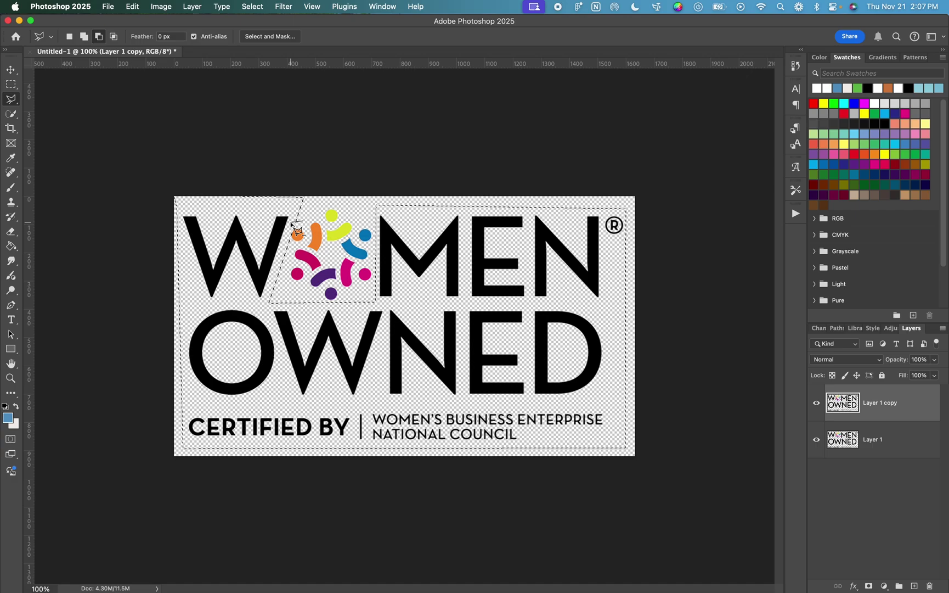
pyautogui.click(291, 221)
pyautogui.click(284, 240)
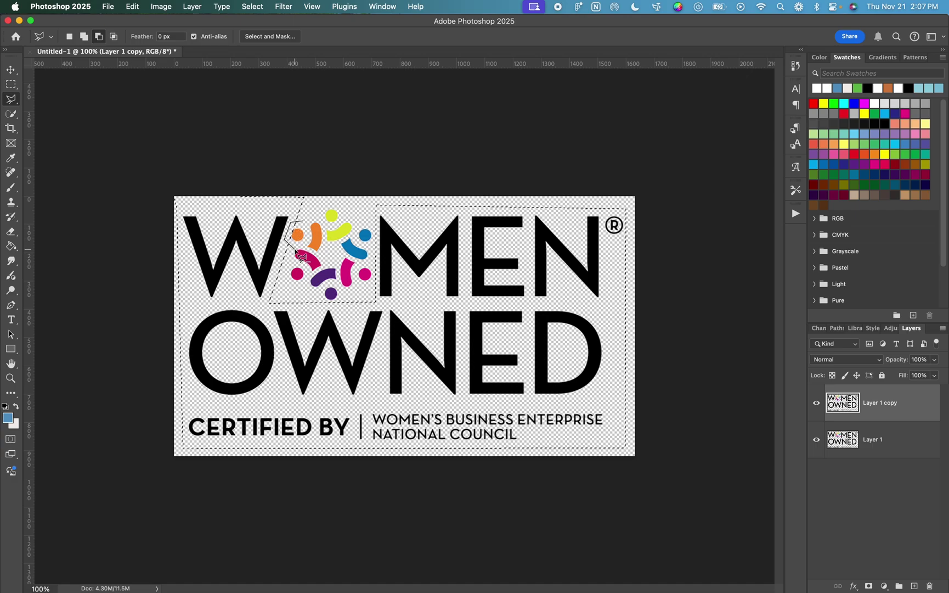
pyautogui.doubleClick(307, 243)
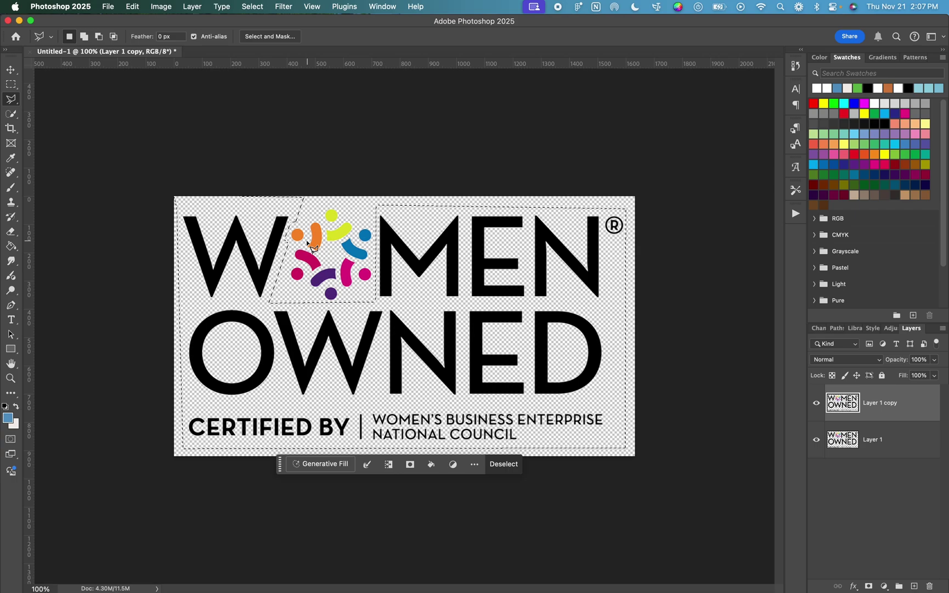
# Deselect and apply a white Color Overlay effect to Layer 1 copy.
pyautogui.press('m')
pyautogui.click(693, 506)
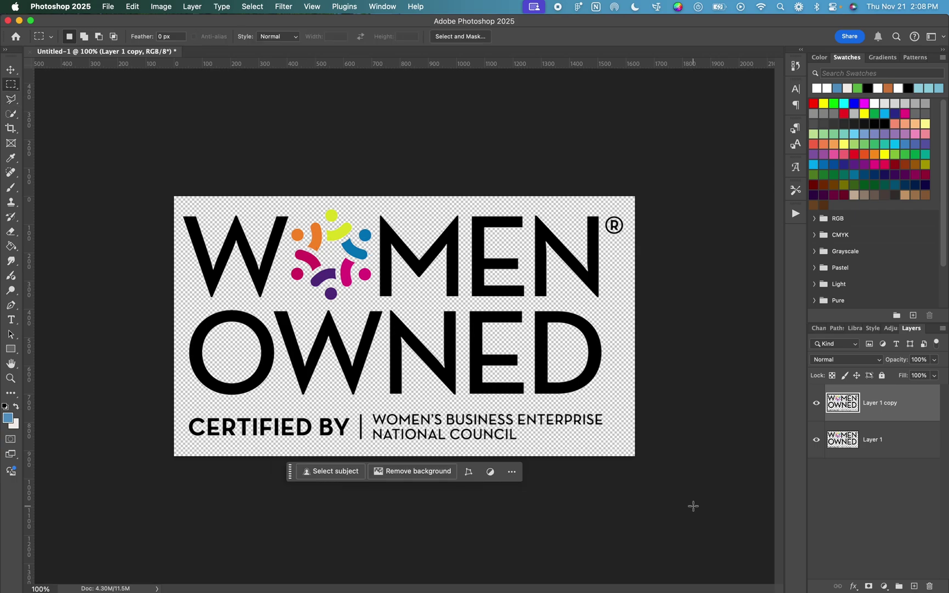
pyautogui.click(857, 587)
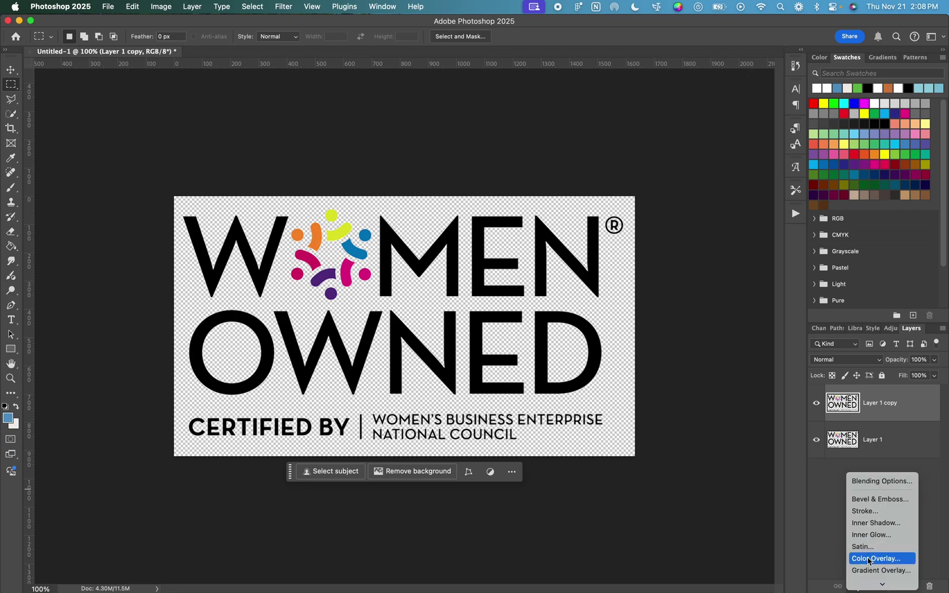
pyautogui.click(869, 559)
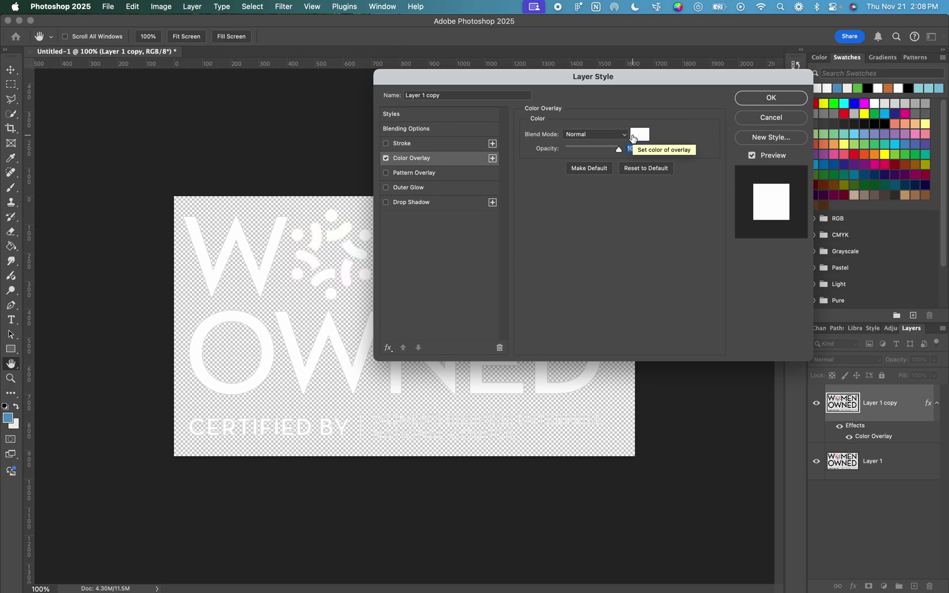
pyautogui.click(640, 135)
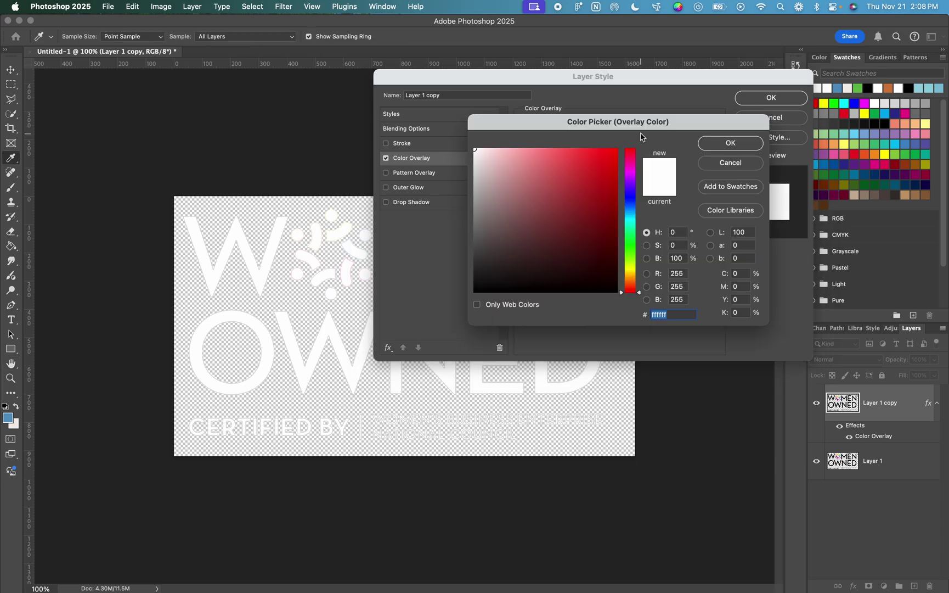
pyautogui.moveTo(608, 193); pyautogui.dragTo(735, 62)
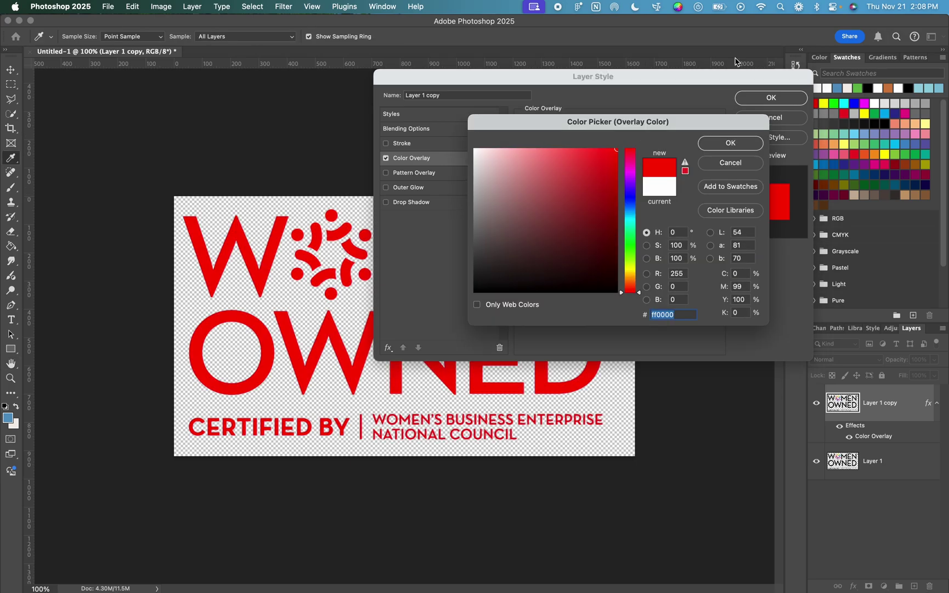
pyautogui.click(637, 198)
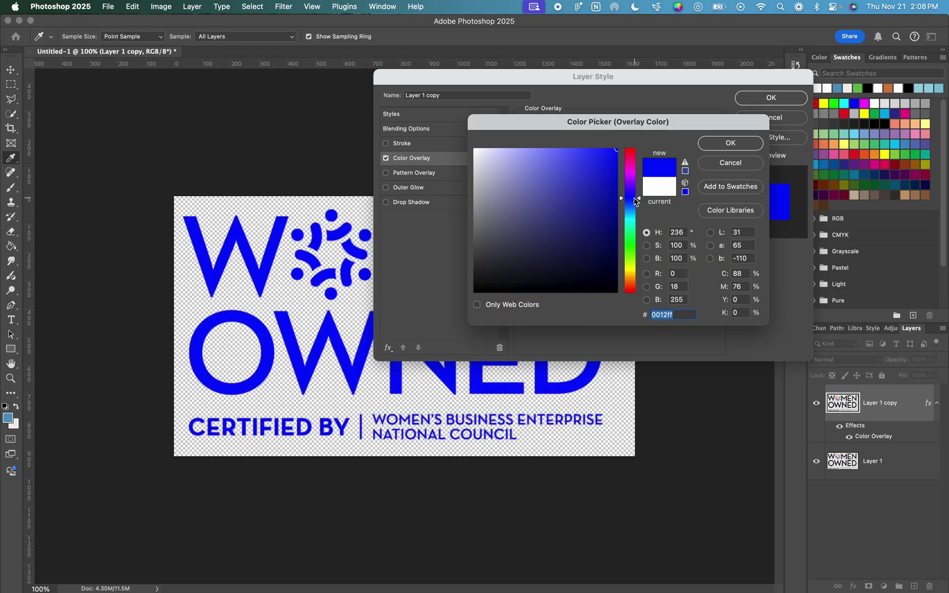
pyautogui.click(723, 168)
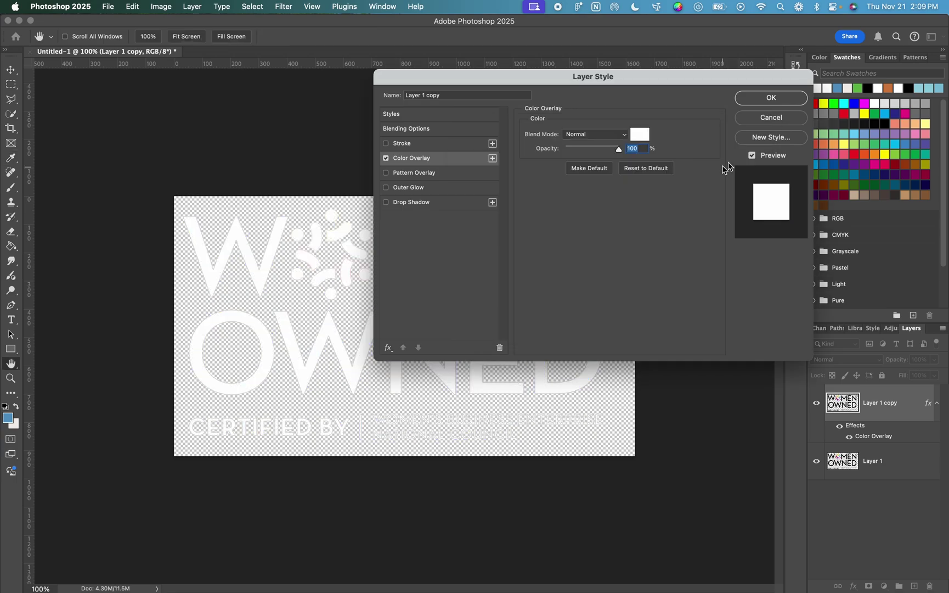
pyautogui.click(772, 97)
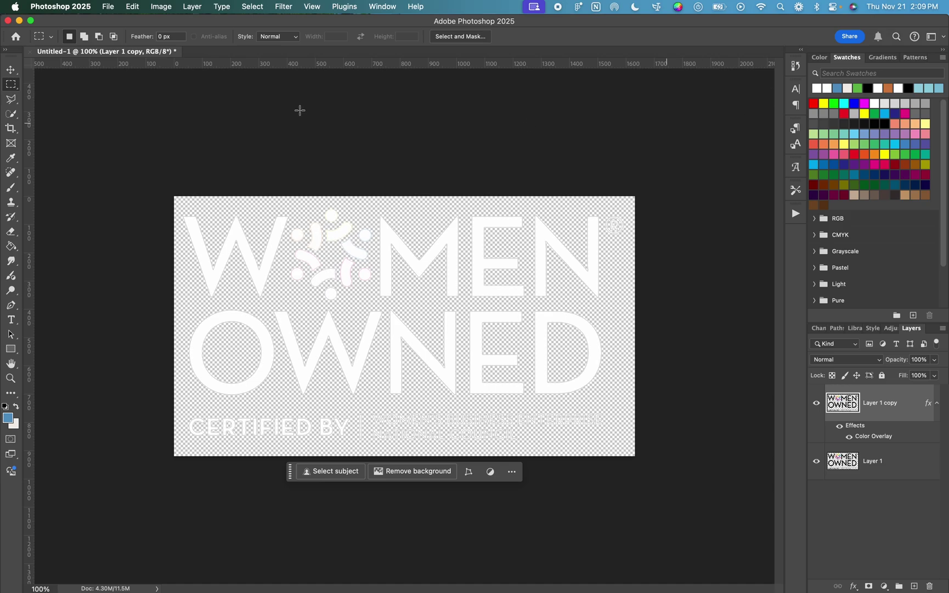
# Polygonal Lasso around the white lettering on Layer 1 copy, excluding the O symbol.
pyautogui.click(11, 99)
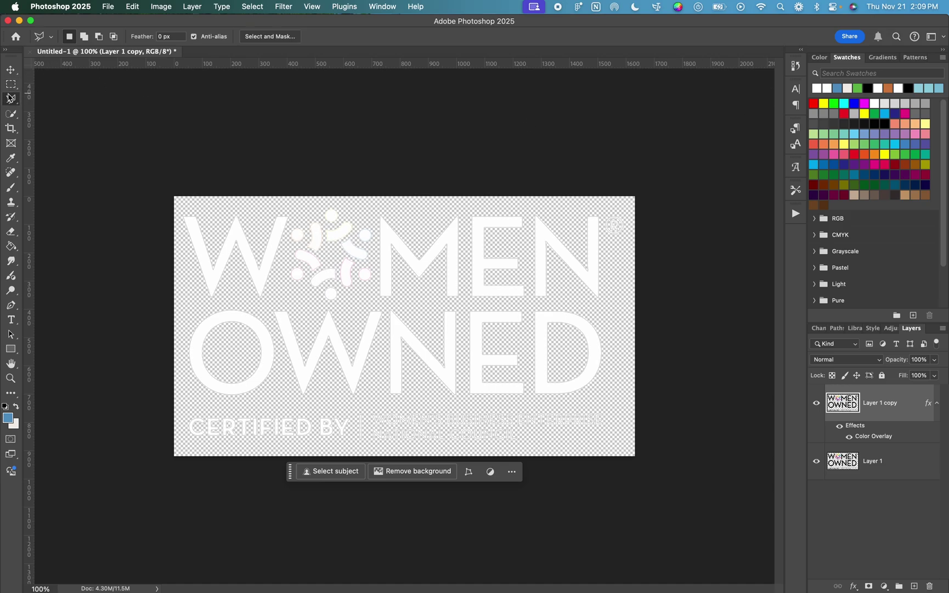
pyautogui.click(175, 197)
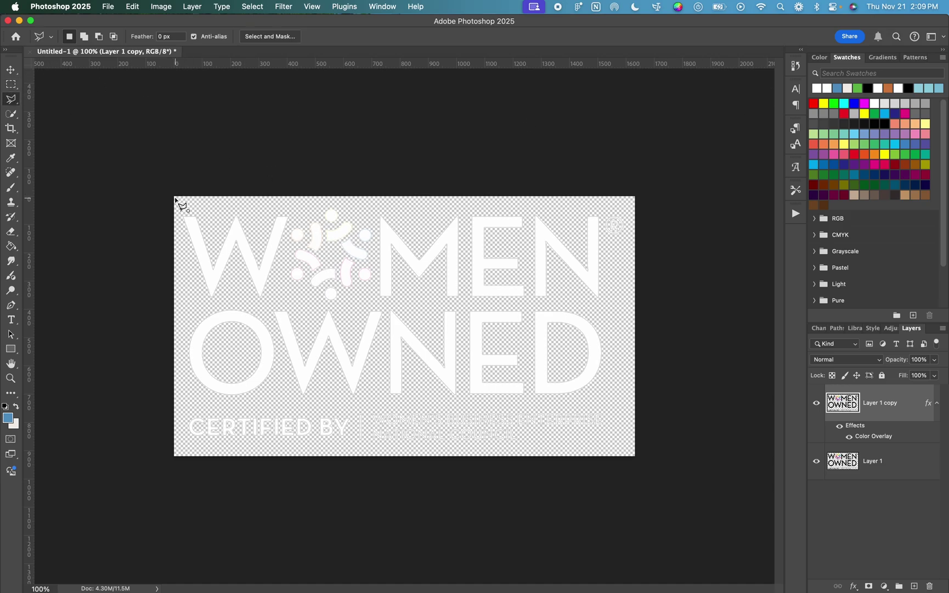
pyautogui.click(292, 214)
pyautogui.click(267, 299)
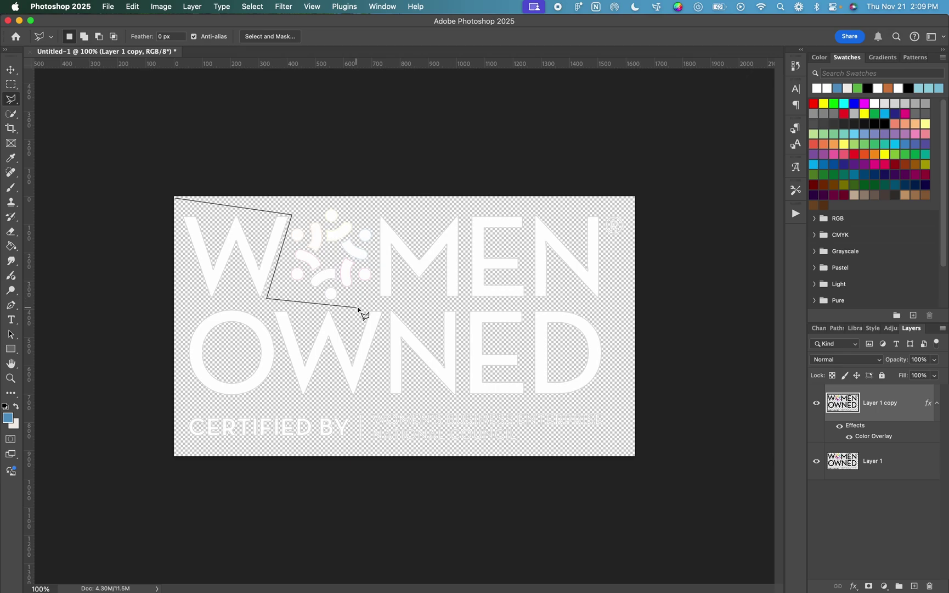
pyautogui.click(361, 307)
pyautogui.click(375, 299)
pyautogui.click(377, 209)
pyautogui.click(631, 210)
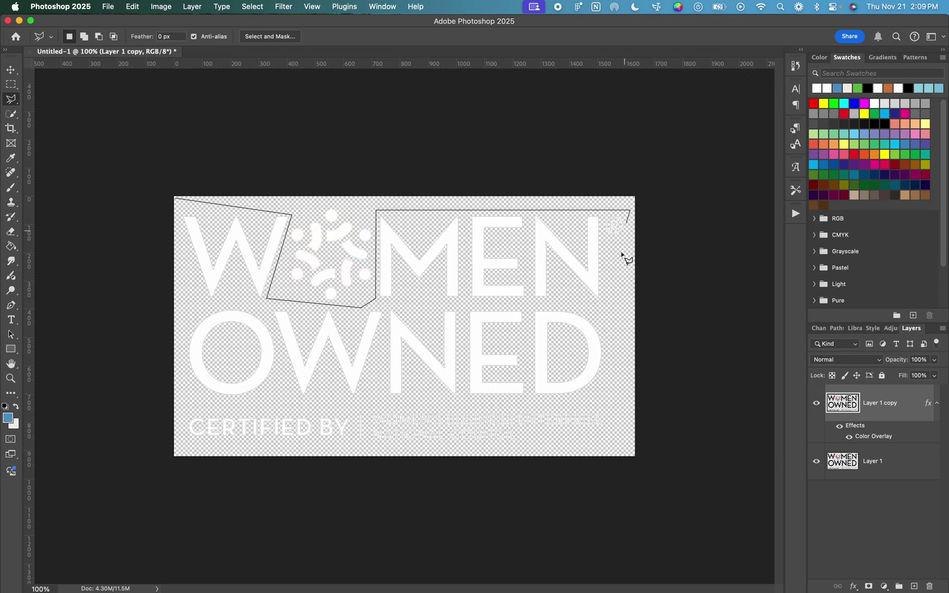
pyautogui.click(626, 451)
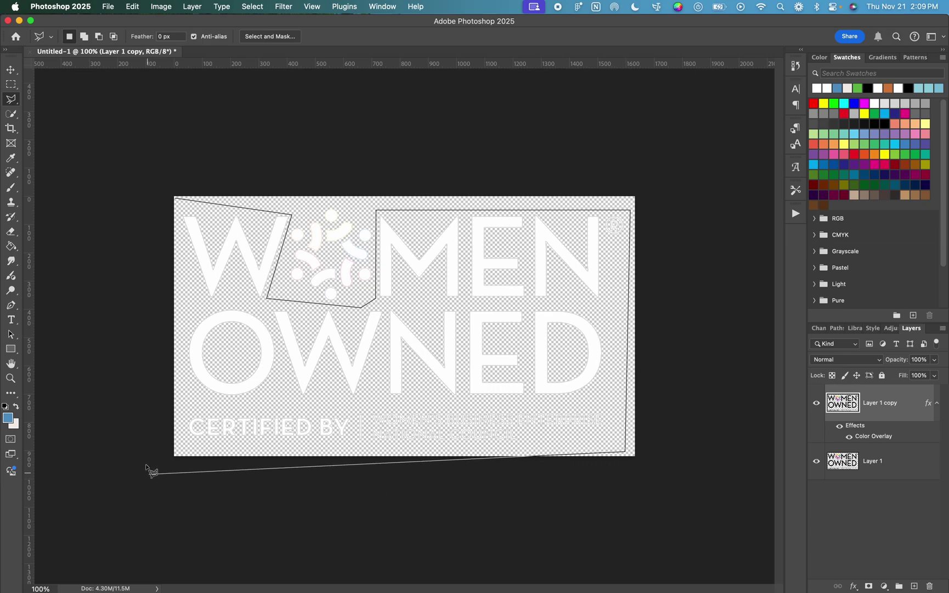
pyautogui.doubleClick(181, 446)
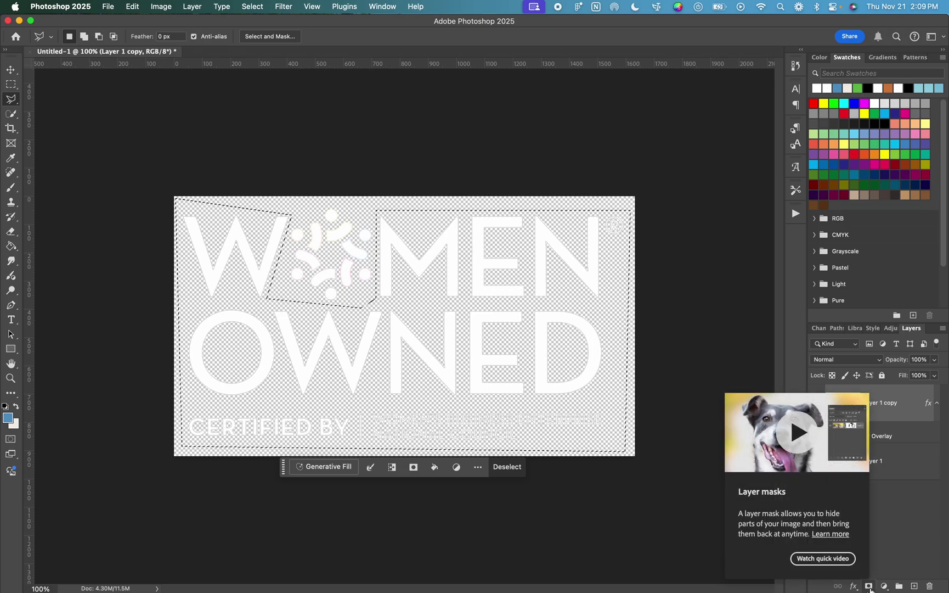
# Add a layer mask to Layer 1 copy from the selection and zoom to check edges.
pyautogui.click(870, 586)
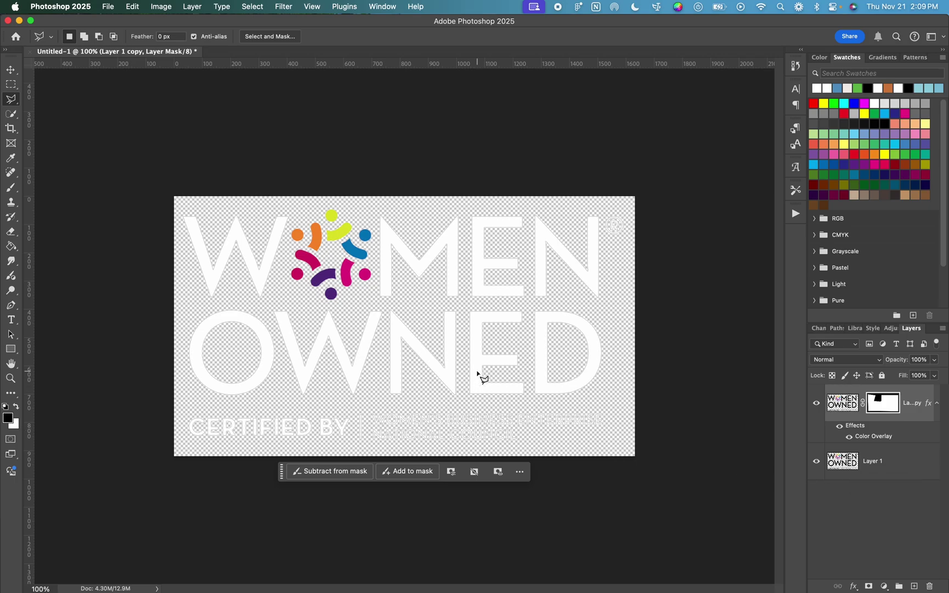
pyautogui.scroll(5, 392, 312)
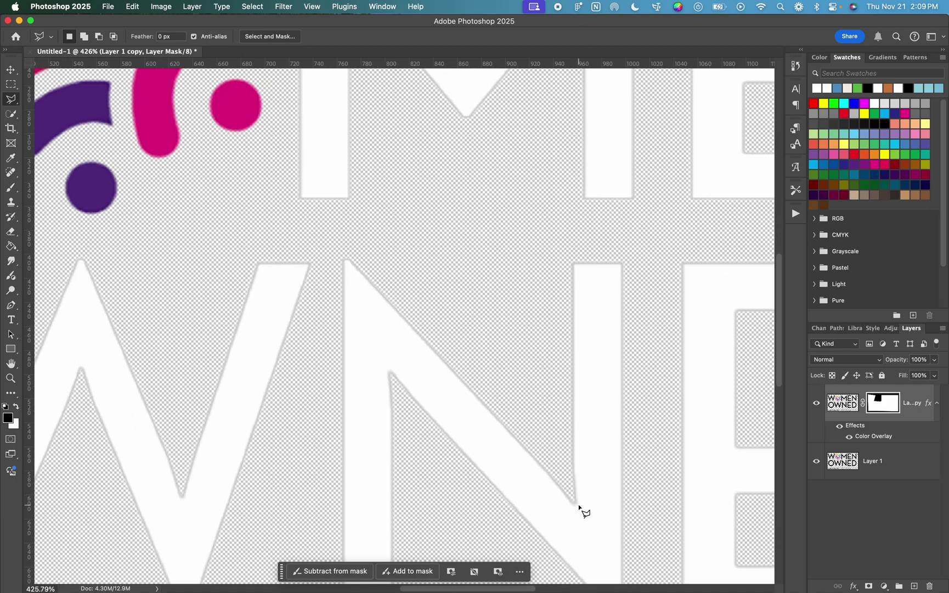
pyautogui.scroll(-5, 310, 484)
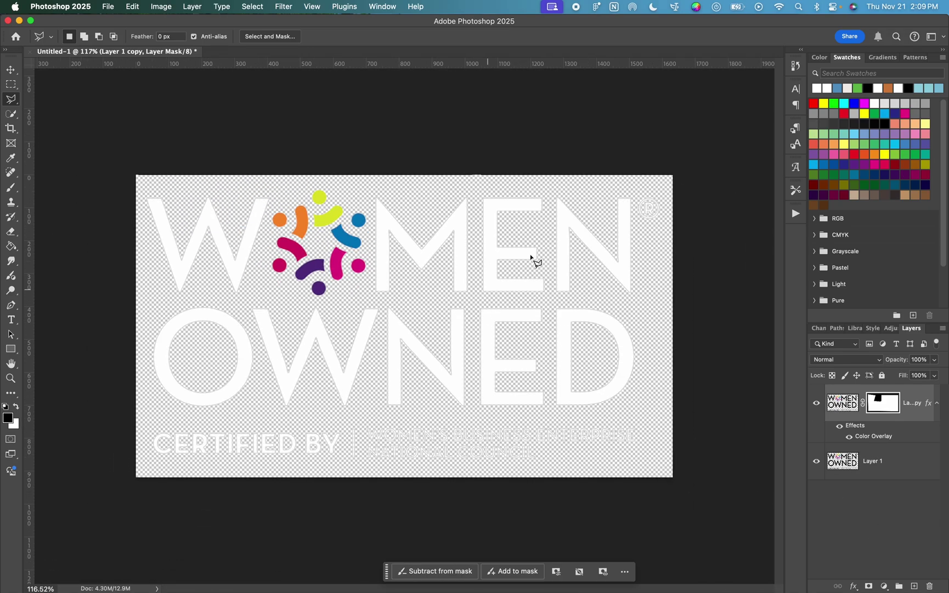
# Mask Layer 1 to only its lassoed O symbol, then select the whole canvas.
pyautogui.click(902, 470)
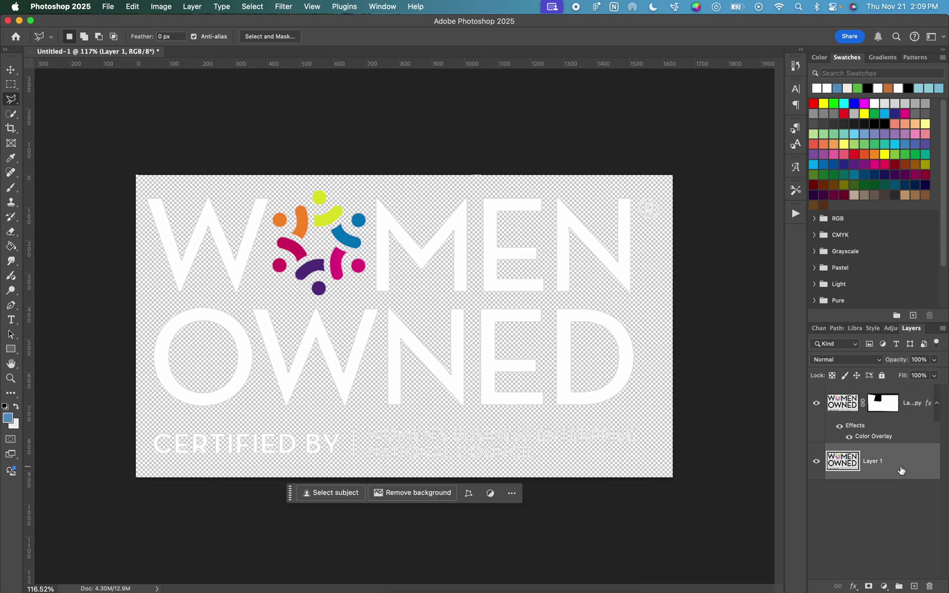
pyautogui.click(277, 184)
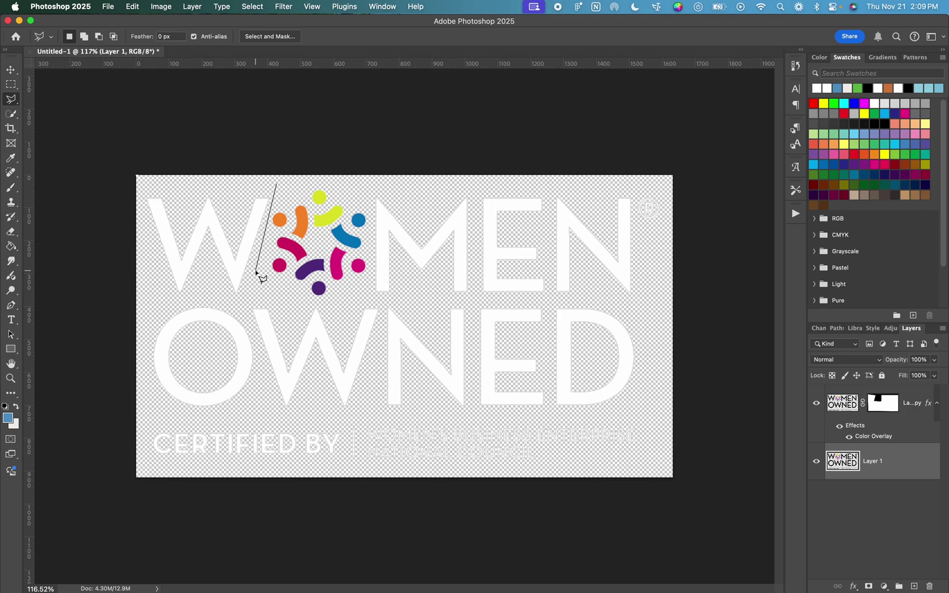
pyautogui.click(256, 270)
pyautogui.click(304, 300)
pyautogui.click(347, 302)
pyautogui.click(371, 271)
pyautogui.click(371, 193)
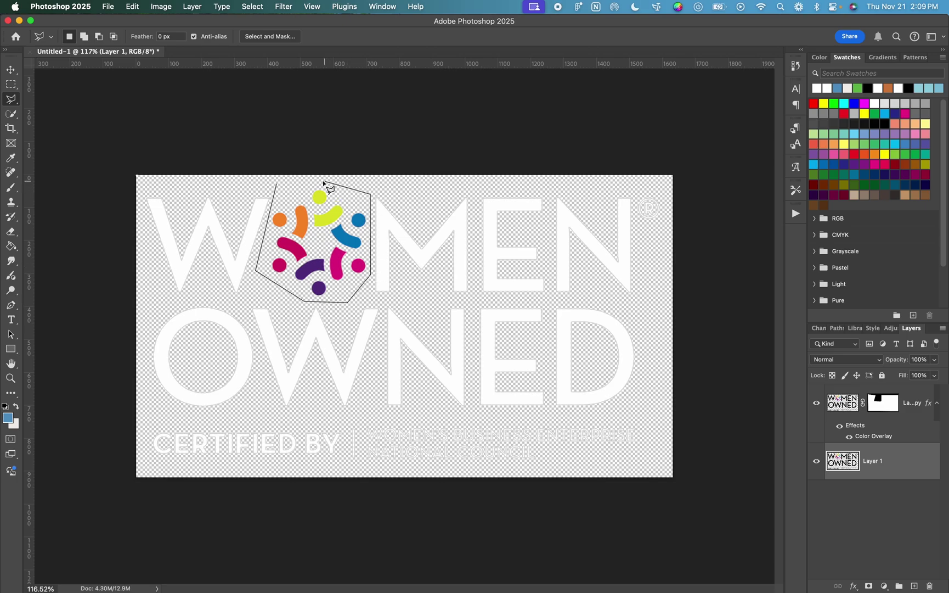
pyautogui.doubleClick(324, 182)
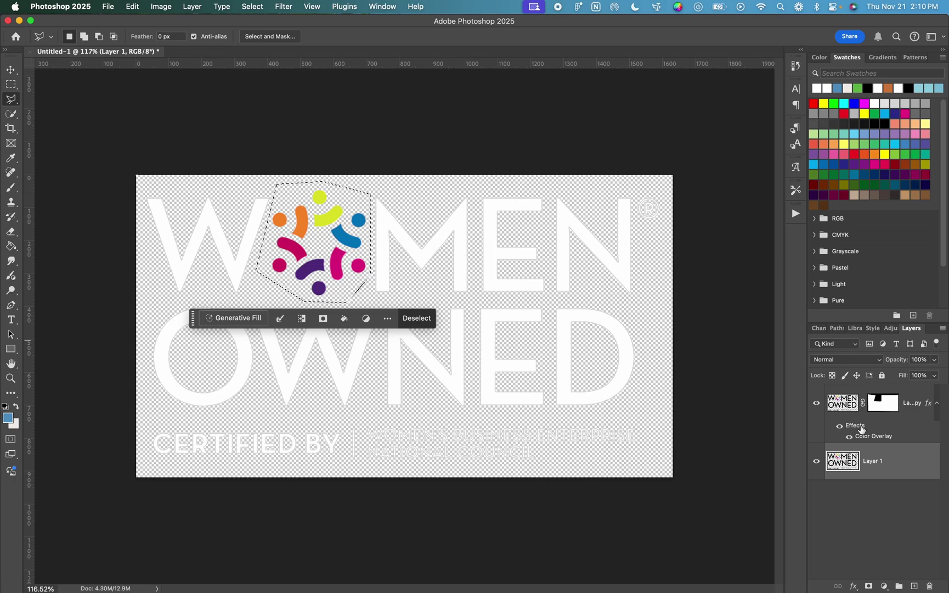
pyautogui.click(870, 586)
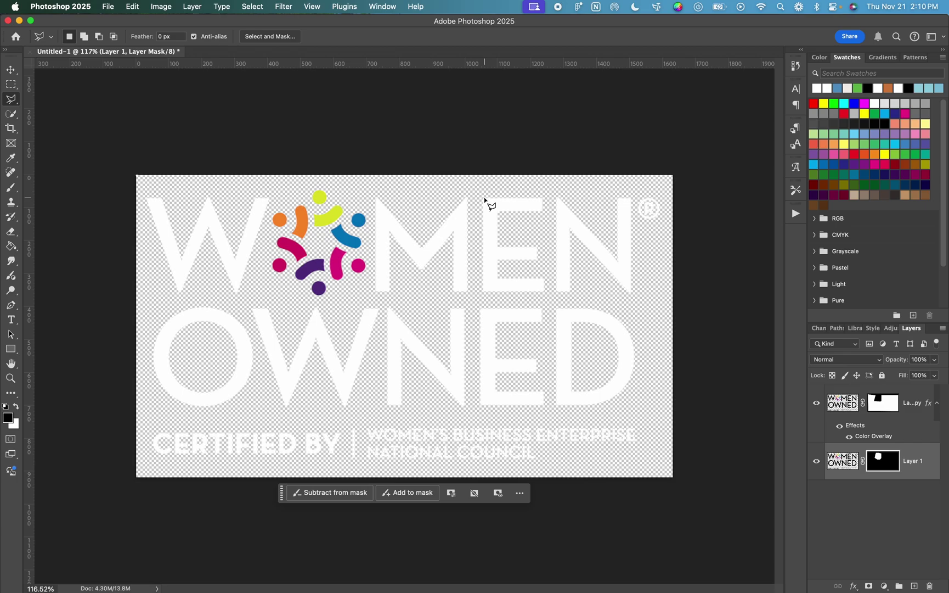
pyautogui.press('super+a')
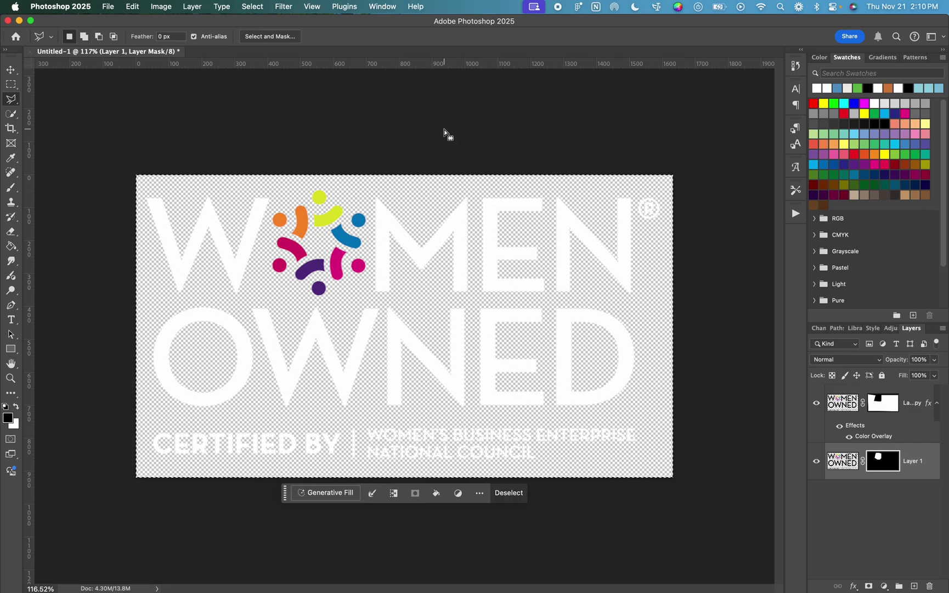
# Create a new 8.5 x 11 inch portrait document.
pyautogui.press('super+n')
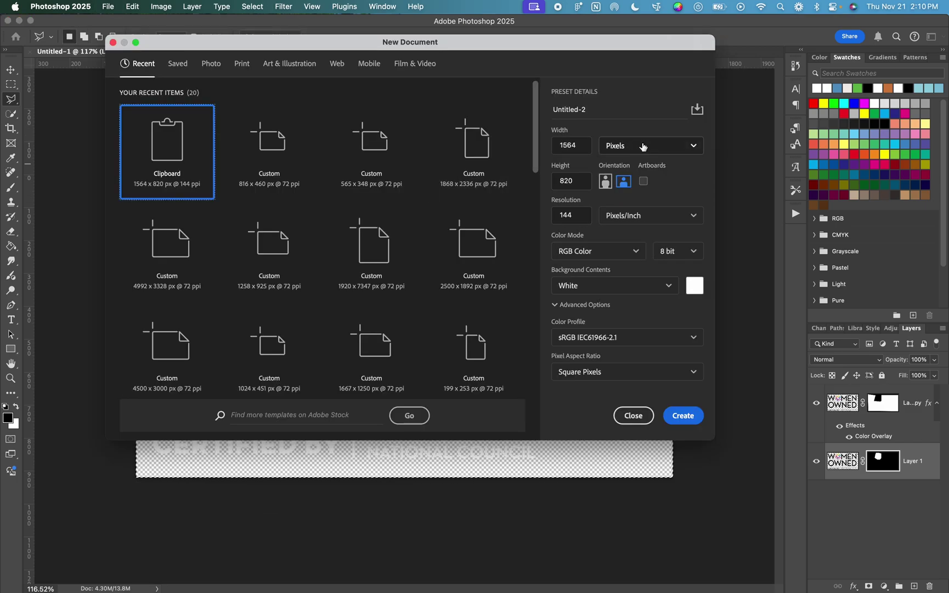
pyautogui.click(643, 145)
pyautogui.click(627, 183)
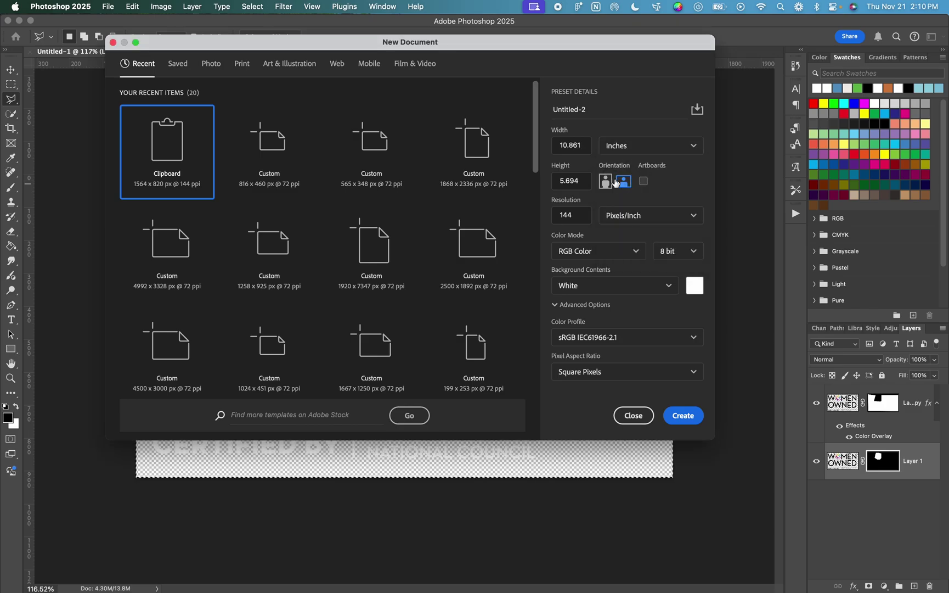
pyautogui.click(606, 181)
pyautogui.doubleClick(563, 145)
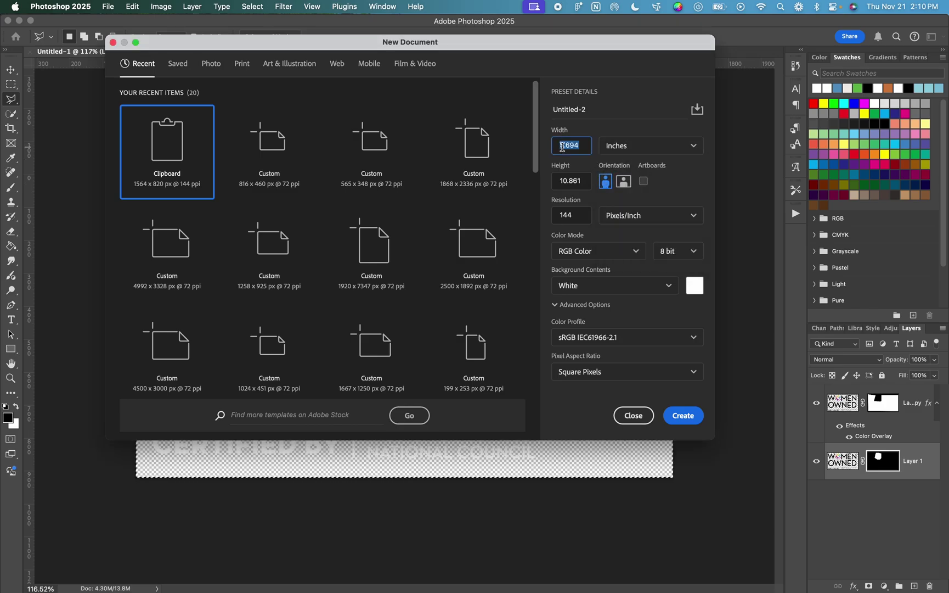
pyautogui.write('8.5')
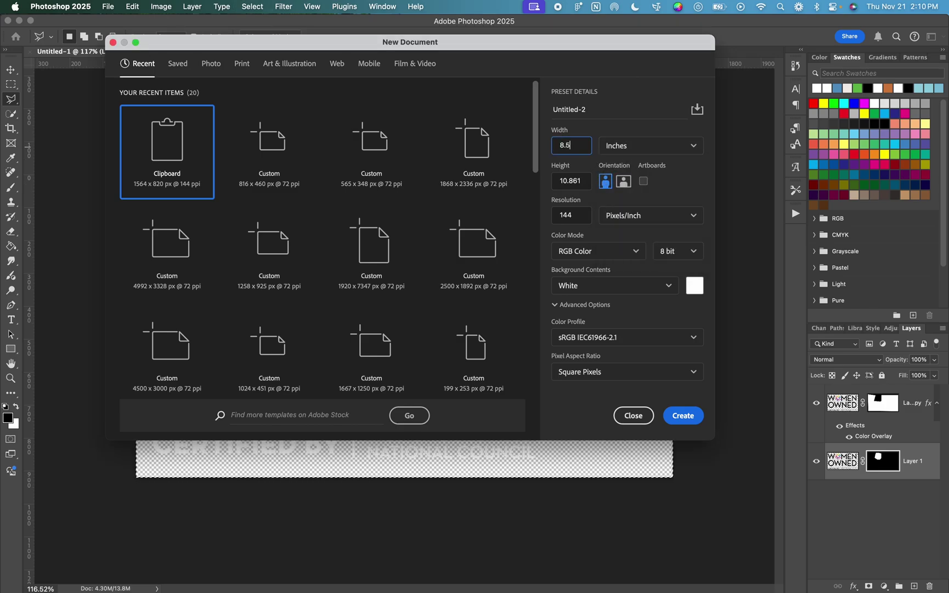
pyautogui.doubleClick(573, 181)
pyautogui.write('11')
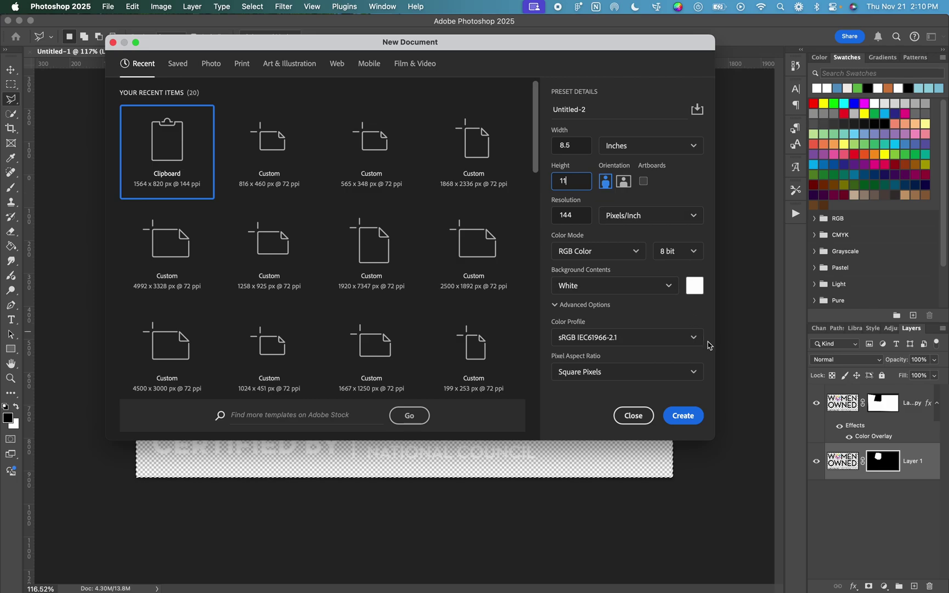
pyautogui.click(683, 415)
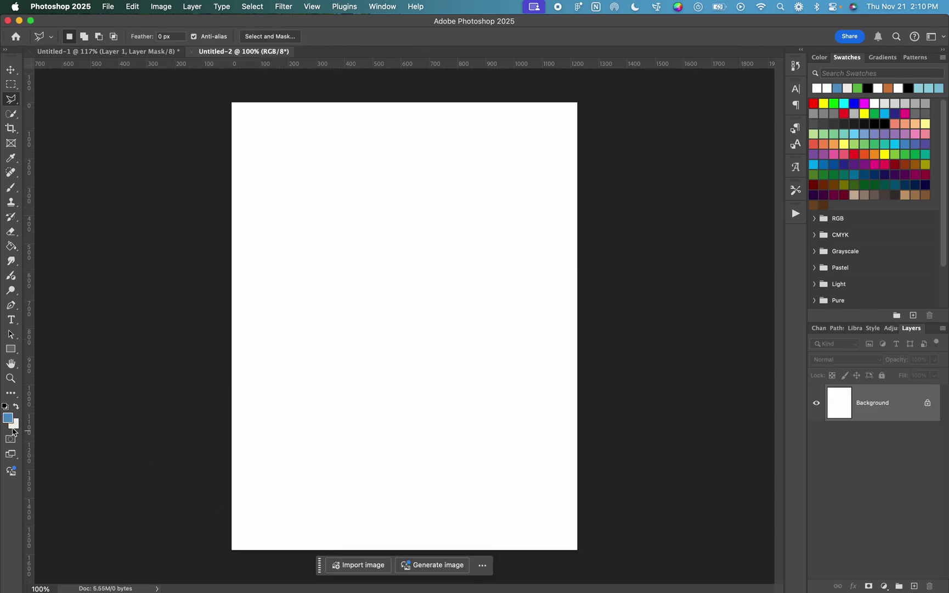
# Fill the new page with black using the Paint Bucket.
pyautogui.press('d')
pyautogui.press('g')
pyautogui.click(323, 313)
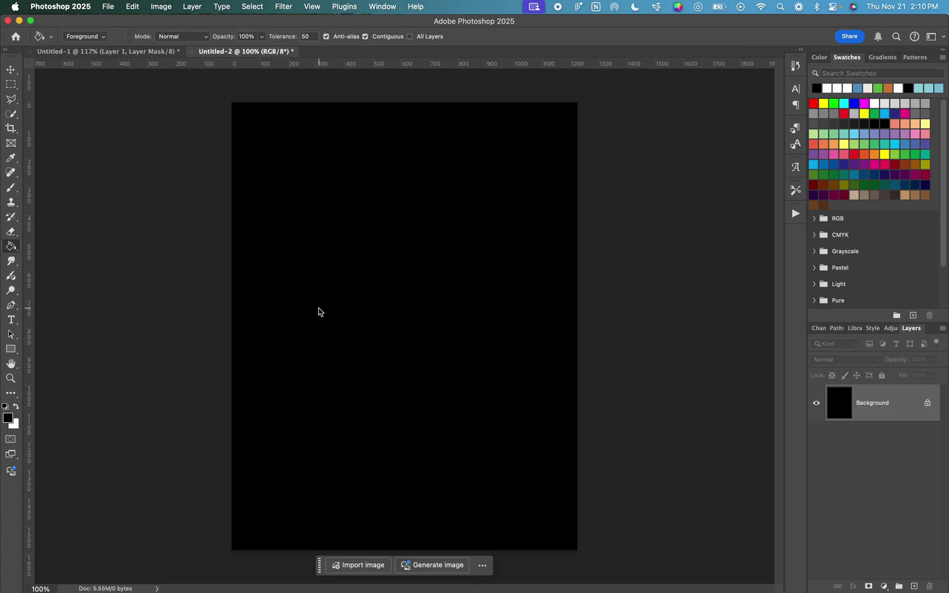
# Paste the logo, scale it to about 53.54%, and place it upper middle.
pyautogui.press('cmd+v')
pyautogui.click(10, 77)
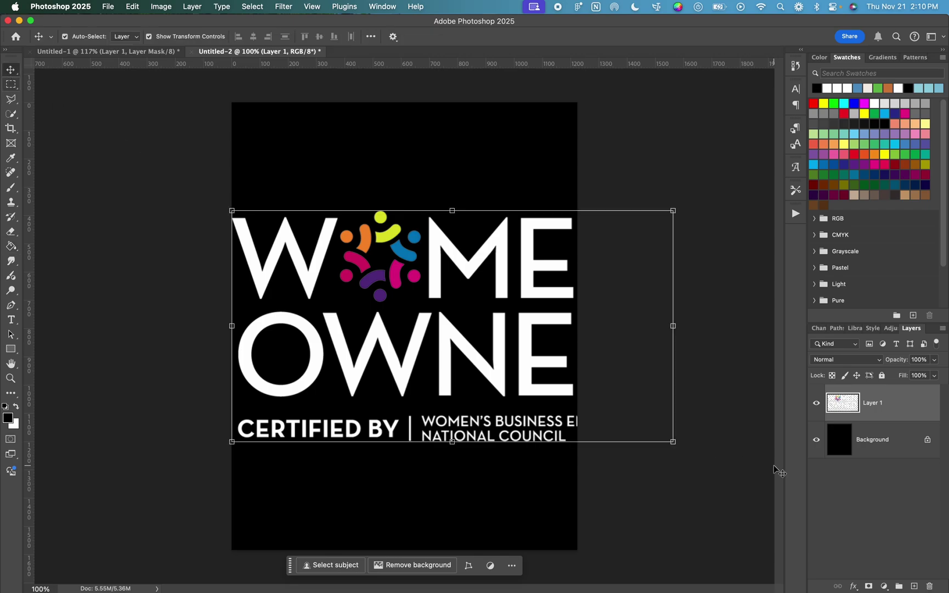
pyautogui.moveTo(673, 443); pyautogui.dragTo(471, 336)
pyautogui.moveTo(404, 316); pyautogui.dragTo(430, 329)
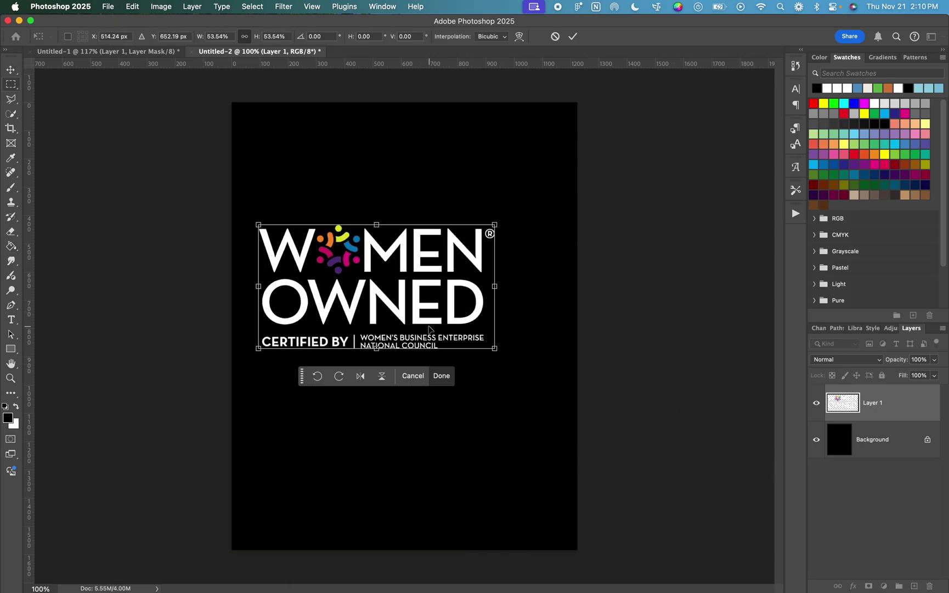